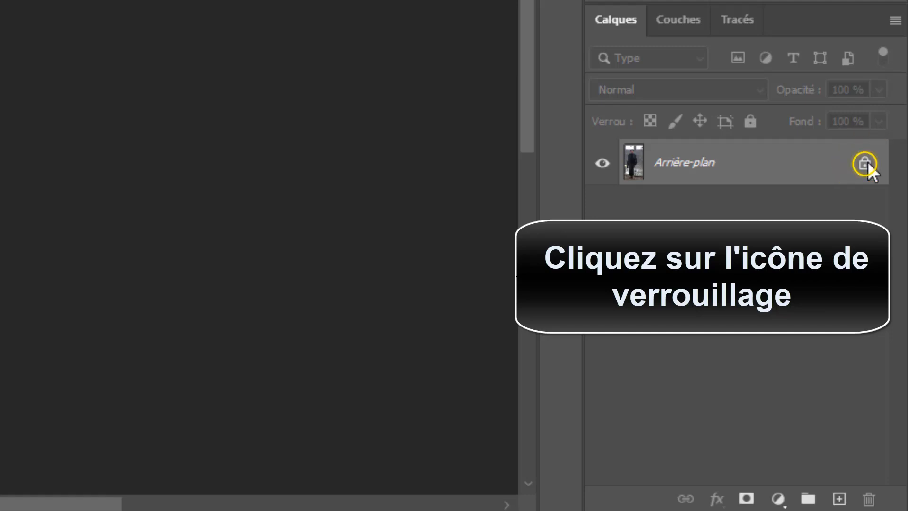
Unlock the Arrière-plan background layer so it becomes the editable Calque 0.
{"action": "left_click", "coordinate": [865, 163]}
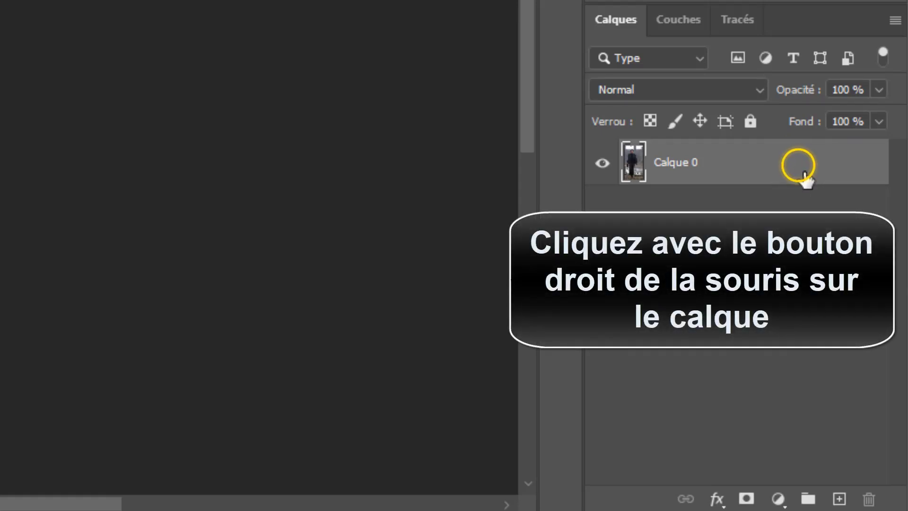
Convert Calque 0 into an embedded smart object (Convertir en objet dynamique).
{"action": "right_click", "coordinate": [804, 175]}
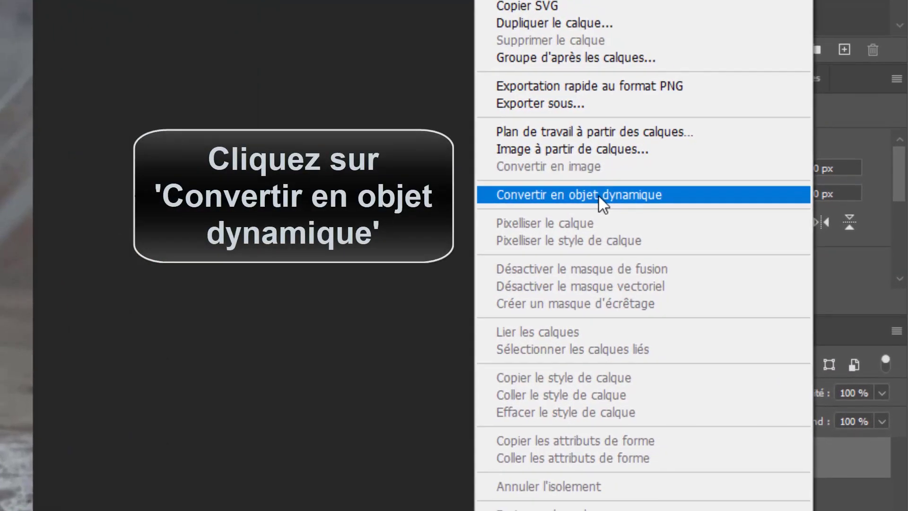
{"action": "left_click", "coordinate": [595, 197]}
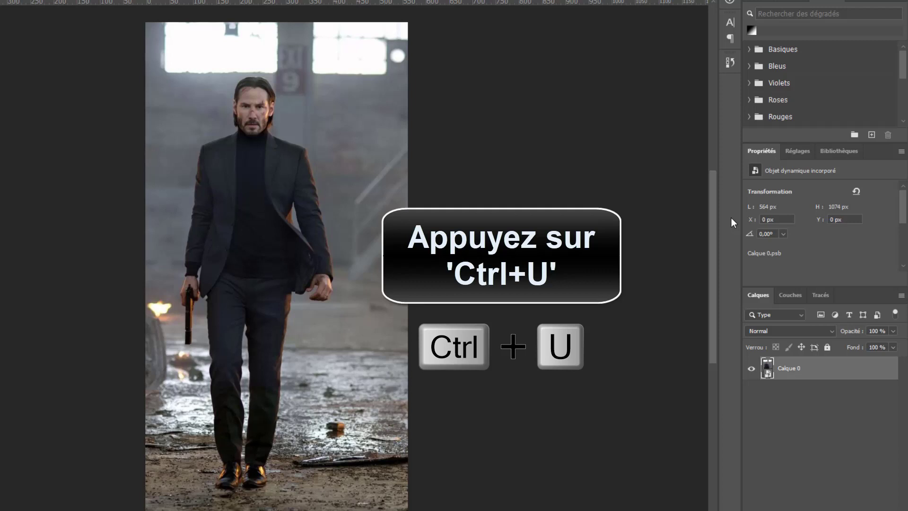
Apply a Teinte/Saturation smart filter with Saturation -100 to make the photo black and white.
{"action": "key", "text": "ctrl+u"}
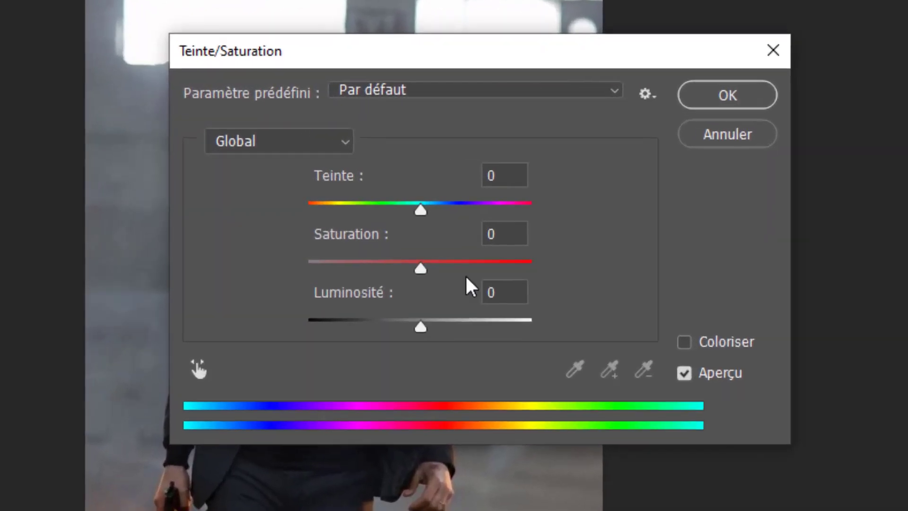
{"action": "left_click_drag", "start_coordinate": [372, 226], "coordinate": [373, 226]}
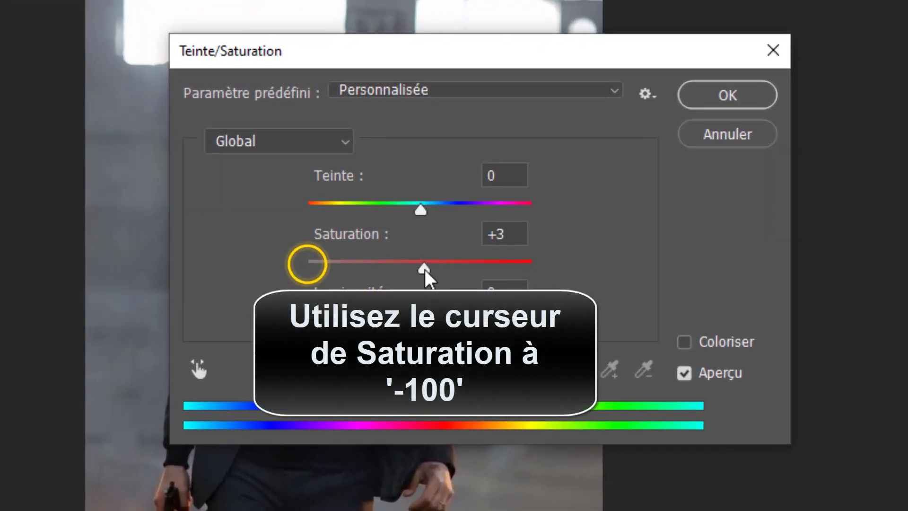
{"action": "left_click_drag", "start_coordinate": [424, 269], "coordinate": [305, 275]}
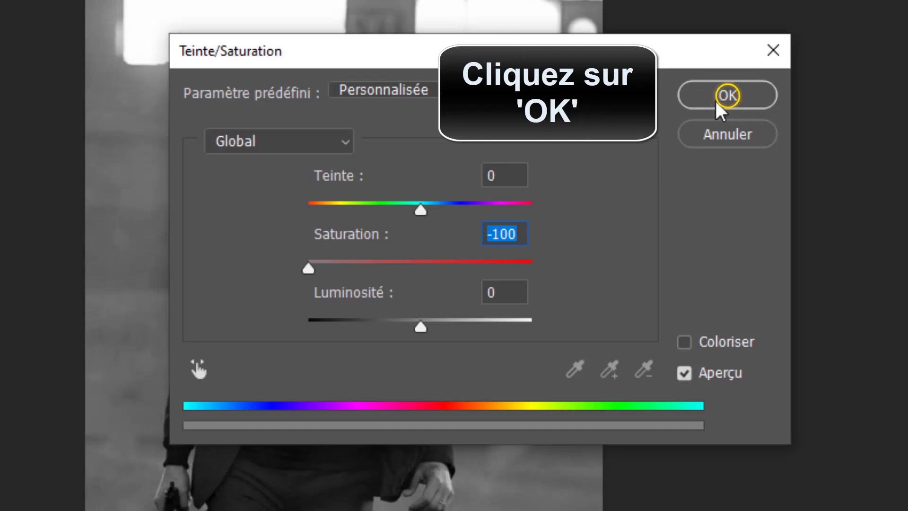
{"action": "left_click", "coordinate": [716, 103]}
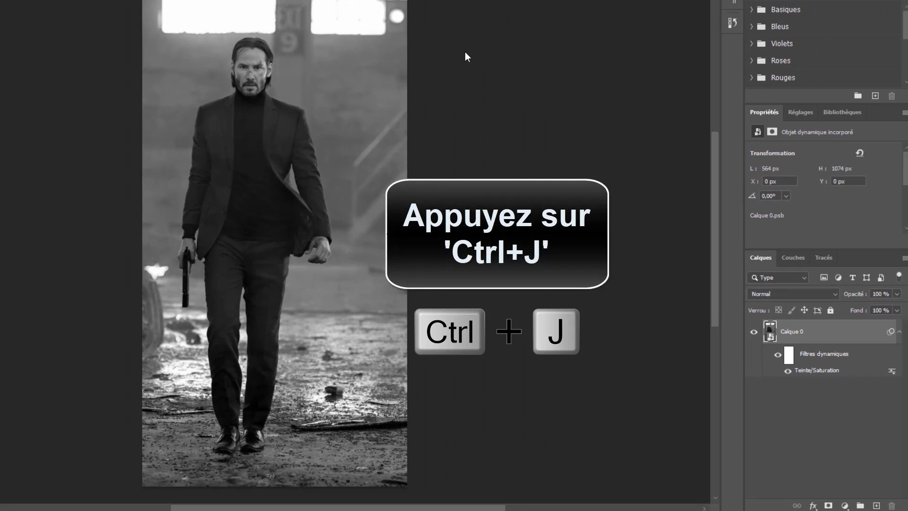
Duplicate the layer as Calque 0 copie and bring up its Options de fusion.
{"action": "key", "text": "ctrl+j"}
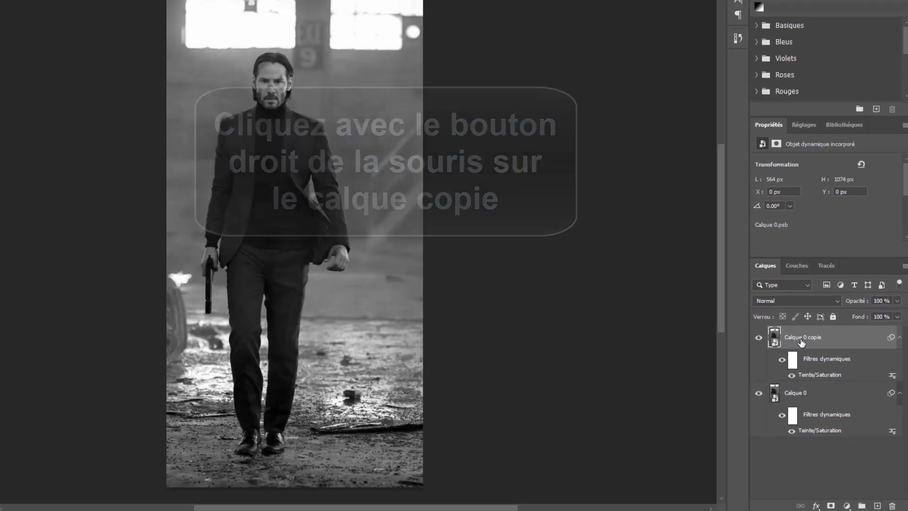
{"action": "right_click", "coordinate": [801, 341]}
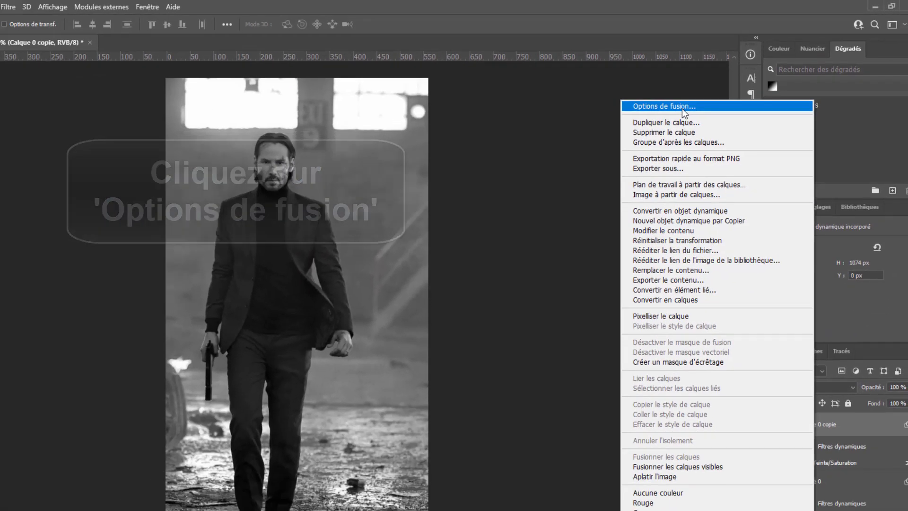
{"action": "left_click", "coordinate": [682, 109]}
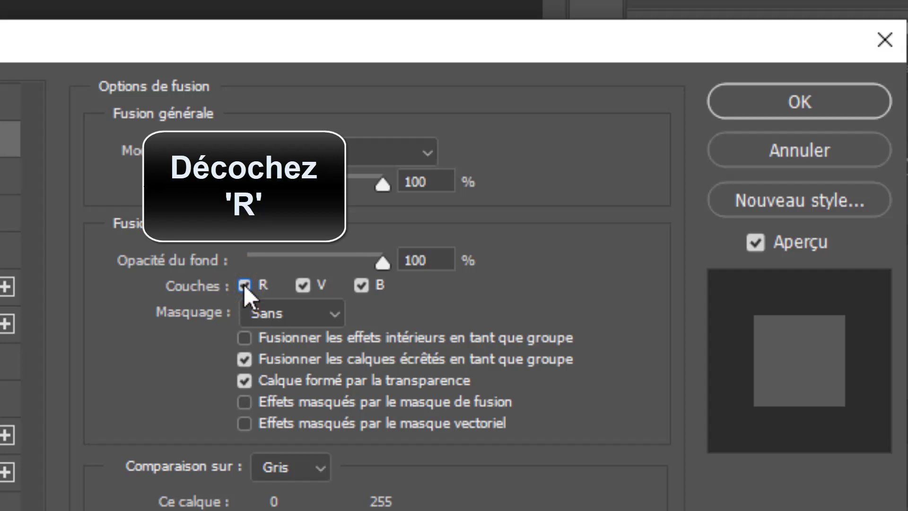
Exclude the R channel from Calque 0 copie's blending, keeping only V and B.
{"action": "left_click", "coordinate": [243, 285]}
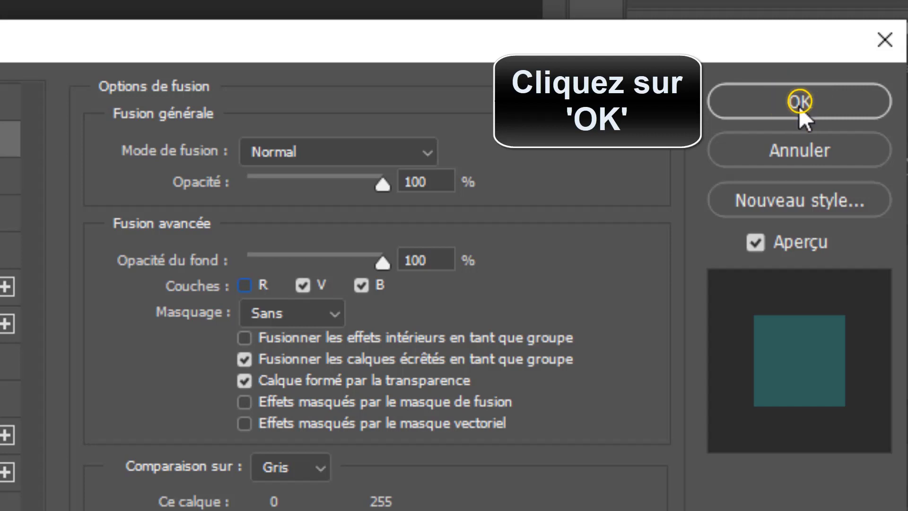
{"action": "left_click", "coordinate": [799, 108]}
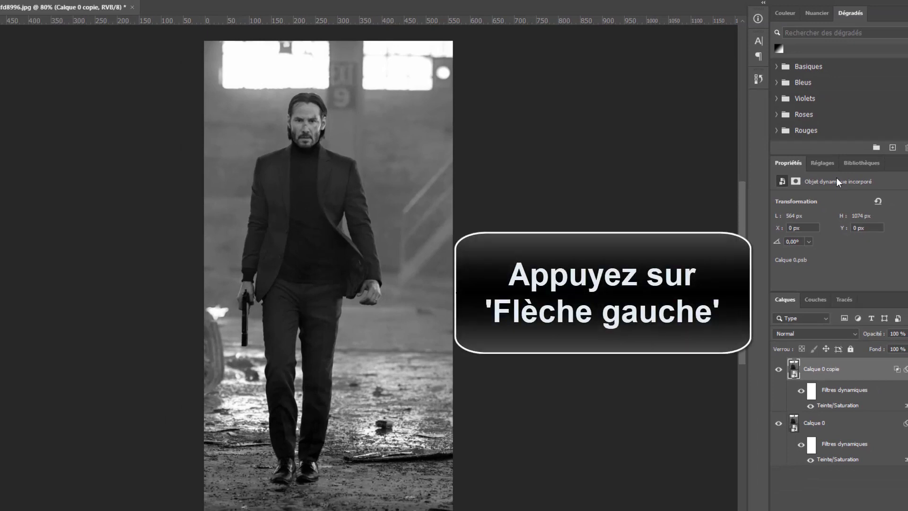
Nudge Calque 0 copie a few pixels left to create red/cyan fringes.
{"action": "key", "text": "Left"}
{"action": "key", "text": "Left"}
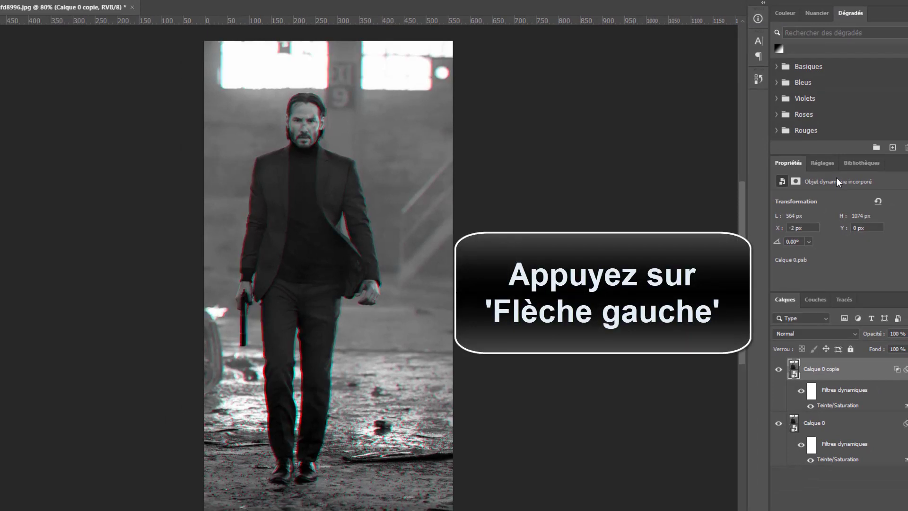
{"action": "key", "text": "Left"}
{"action": "key", "text": "Left"}
{"action": "key", "text": "Left"}
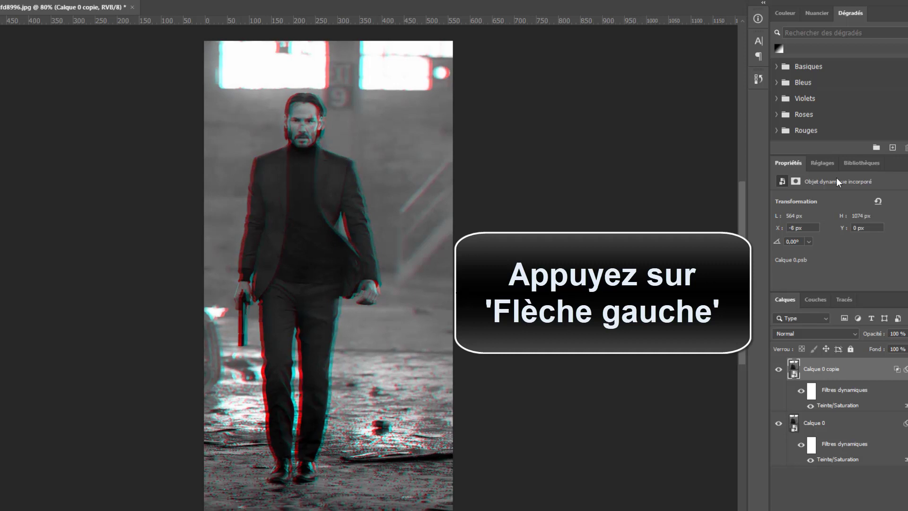
{"action": "key", "text": "Left"}
{"action": "key", "text": "Left"}
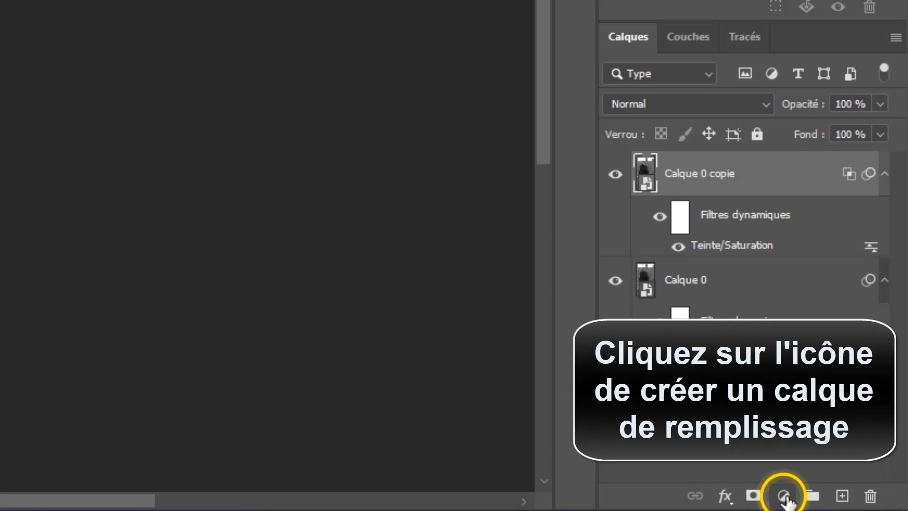
Add a white Couleur unie fill layer, Fond 1, at the top of the stack.
{"action": "left_click", "coordinate": [784, 497]}
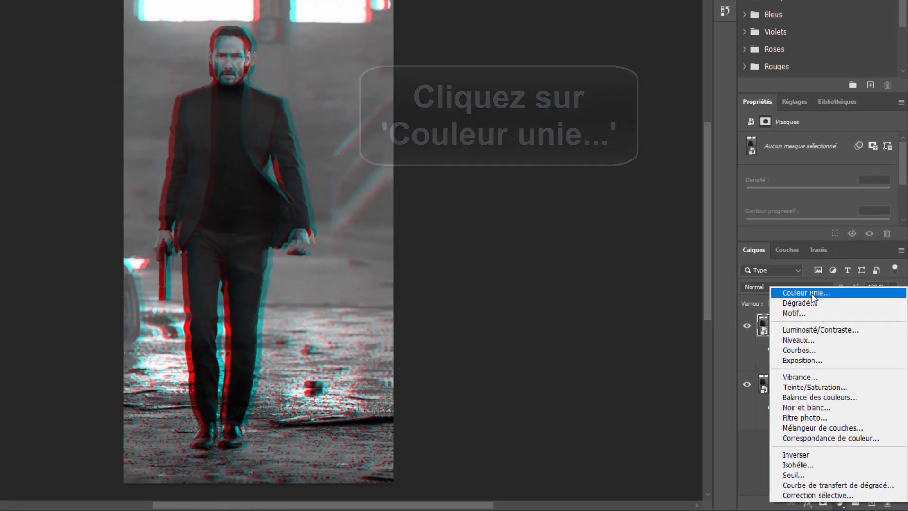
{"action": "left_click", "coordinate": [732, 116]}
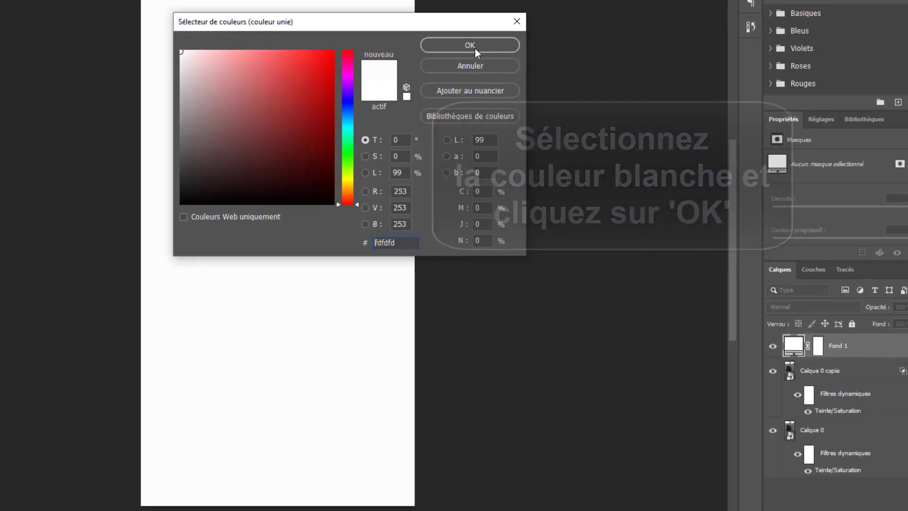
{"action": "left_click", "coordinate": [586, 68]}
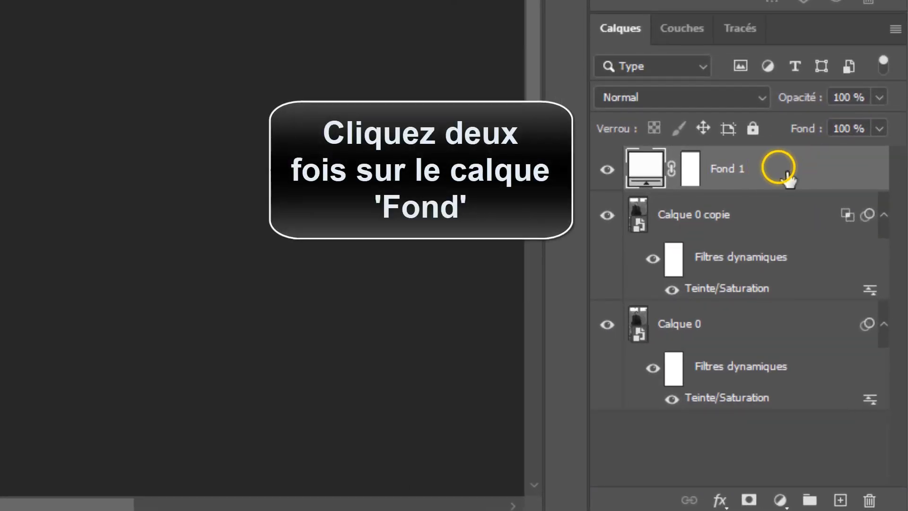
Give Fond 1 an Incrustation de motif of horizontal lines at 11% scale.
{"action": "double_click", "coordinate": [786, 175]}
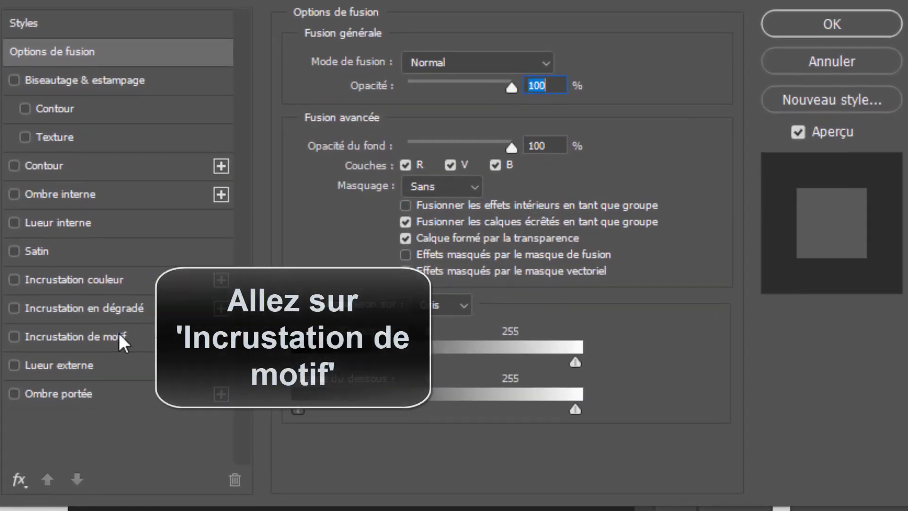
{"action": "left_click", "coordinate": [350, 255]}
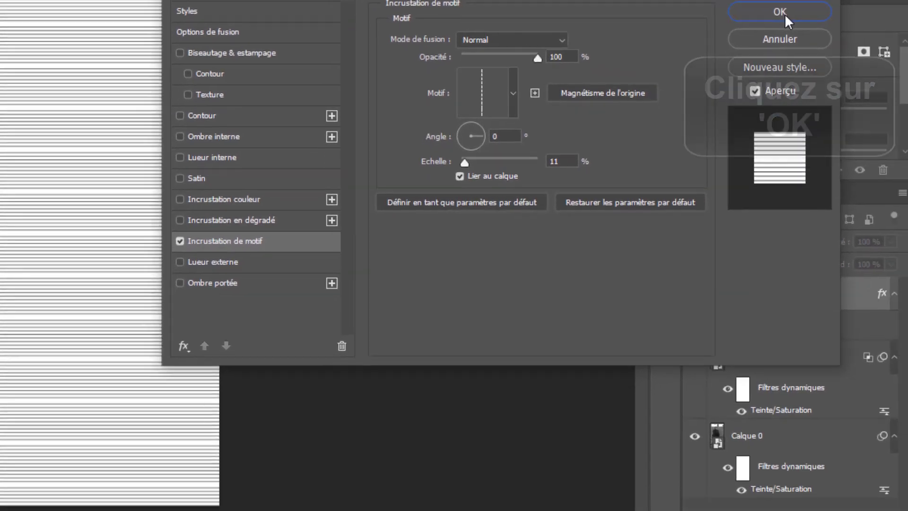
{"action": "left_click", "coordinate": [839, 27]}
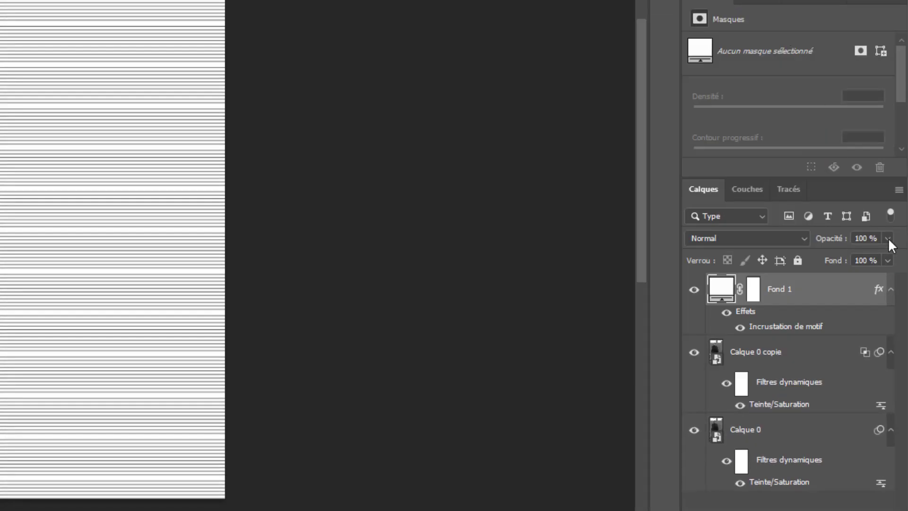
Lower Fond 1's opacity to 16% so the scanlines fade over the photo.
{"action": "left_click_drag", "start_coordinate": [888, 237], "coordinate": [818, 257]}
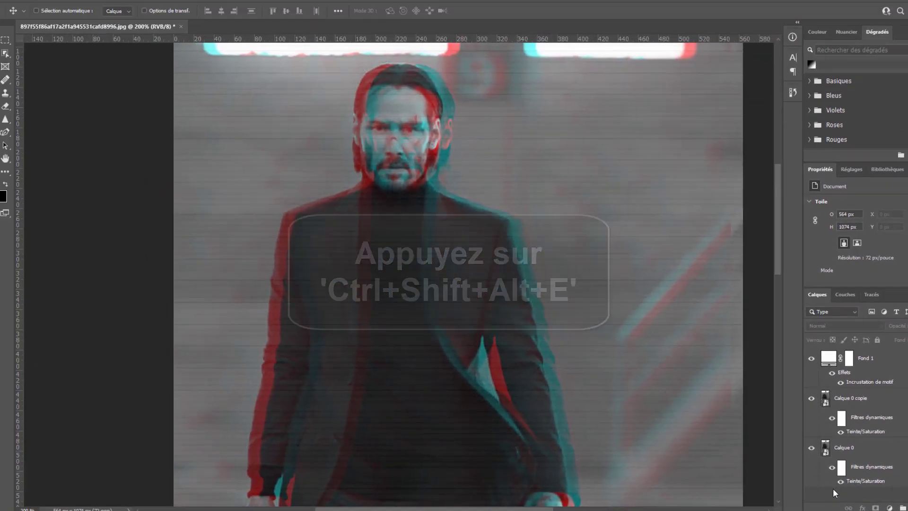
Stamp all visible layers into a new Calque 1 and activate the Rectangular Marquee tool.
{"action": "key", "text": "ctrl+shift+alt+e"}
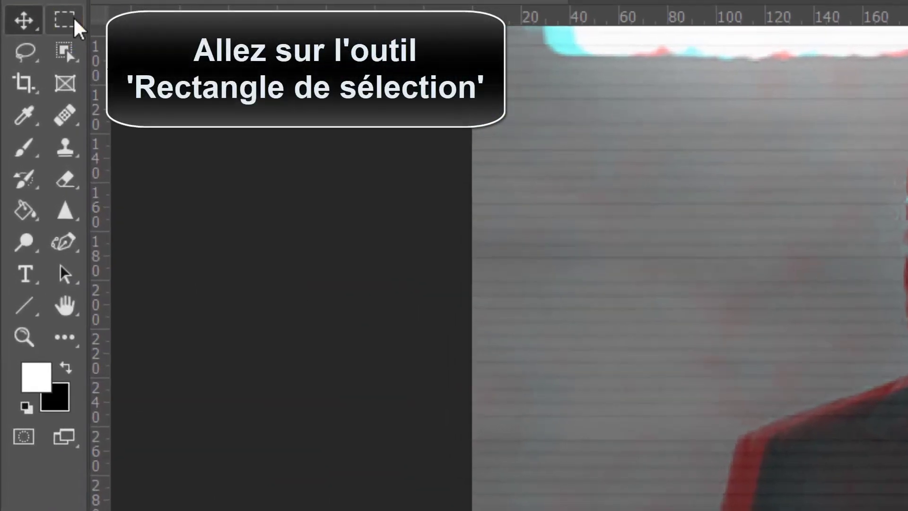
{"action": "left_click", "coordinate": [74, 20]}
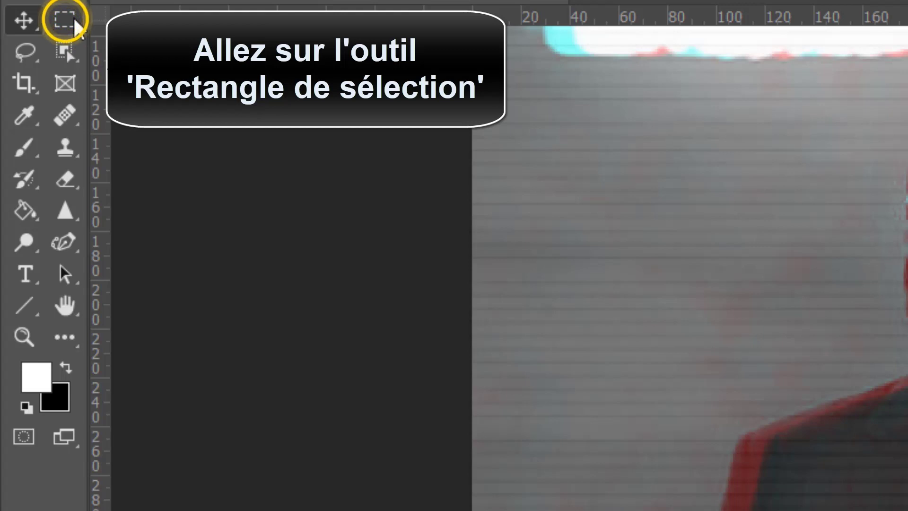
{"action": "left_click", "coordinate": [74, 20]}
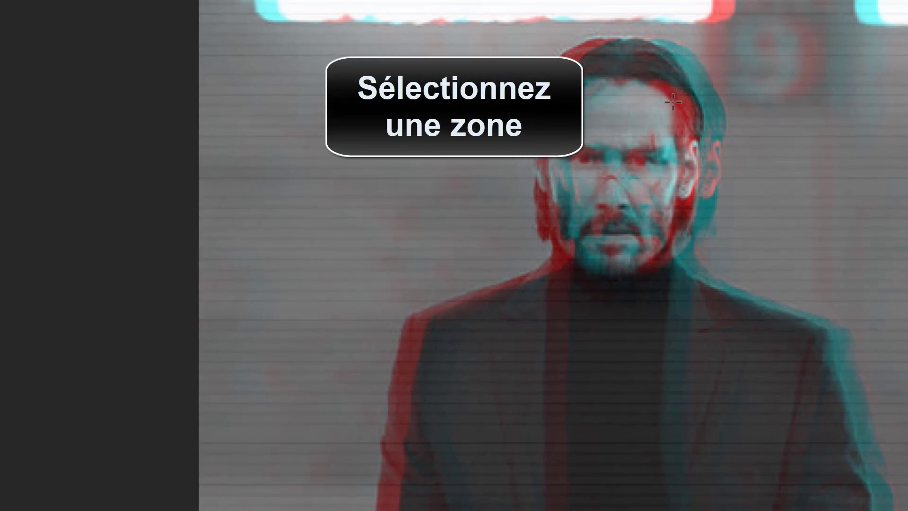
Offset a thin strip across the man's head about 11 px right, then select a face strip.
{"action": "left_click_drag", "start_coordinate": [672, 101], "coordinate": [771, 139]}
{"action": "left_click_drag", "start_coordinate": [813, 138], "coordinate": [814, 138]}
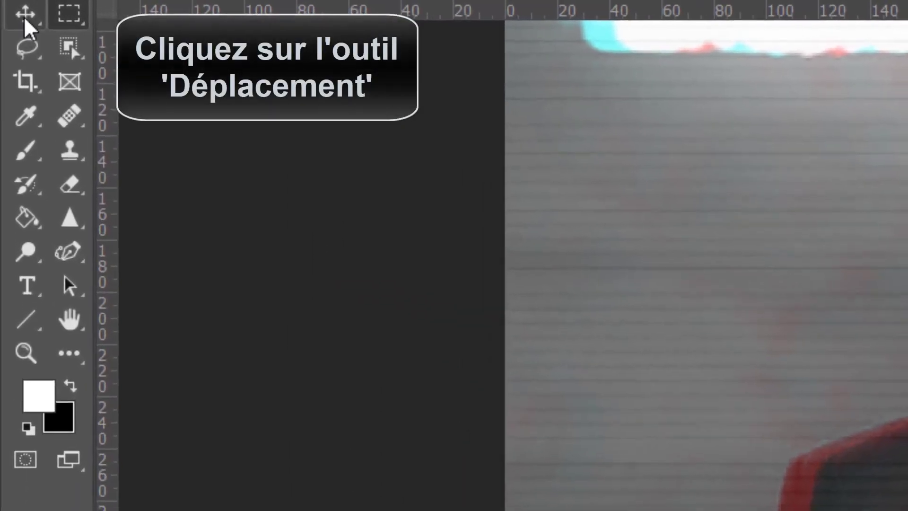
{"action": "left_click", "coordinate": [14, 12]}
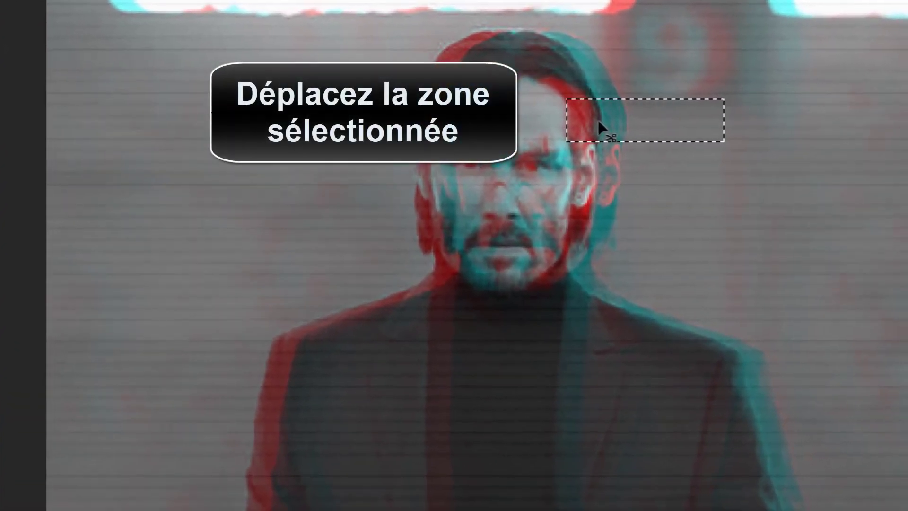
{"action": "left_click_drag", "start_coordinate": [598, 123], "coordinate": [613, 127]}
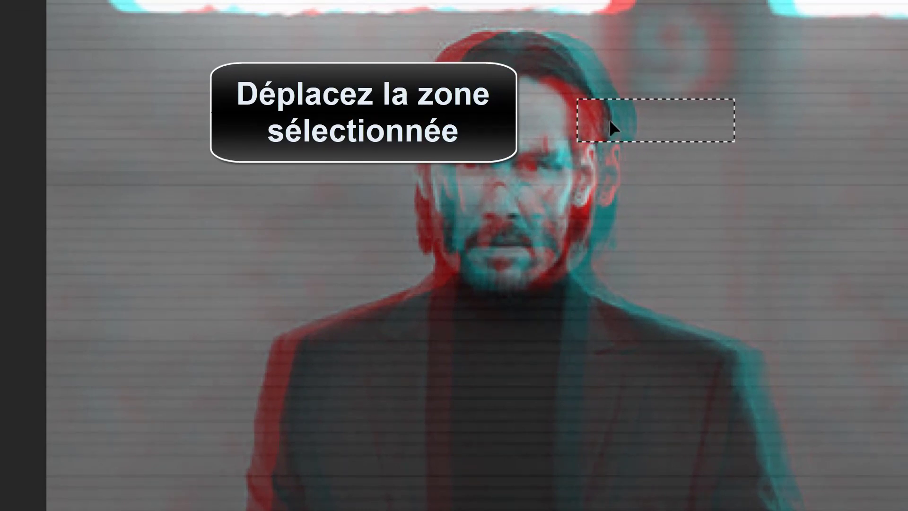
{"action": "left_click_drag", "start_coordinate": [374, 90], "coordinate": [433, 116]}
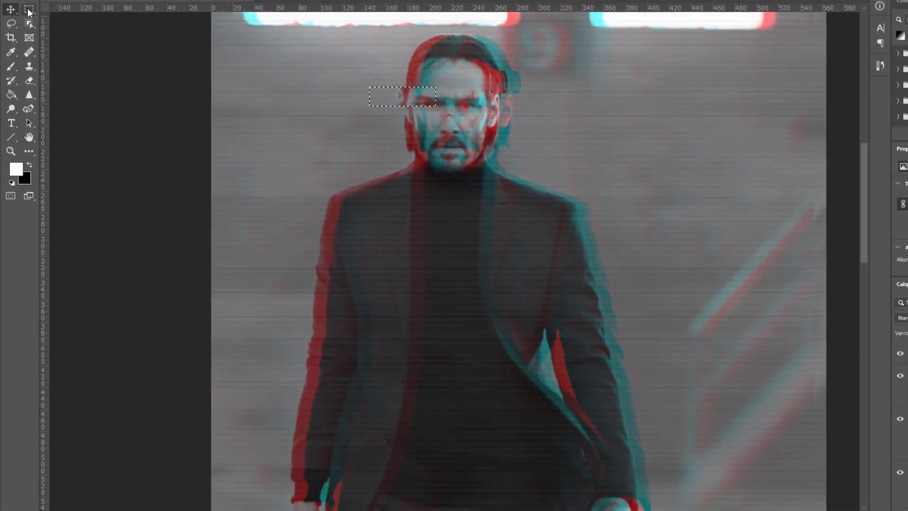
Displace horizontal slices of the face, chest, shoulder and jacket sleeve sideways.
{"action": "left_click_drag", "start_coordinate": [249, 241], "coordinate": [393, 310]}
{"action": "left_click_drag", "start_coordinate": [321, 276], "coordinate": [303, 277]}
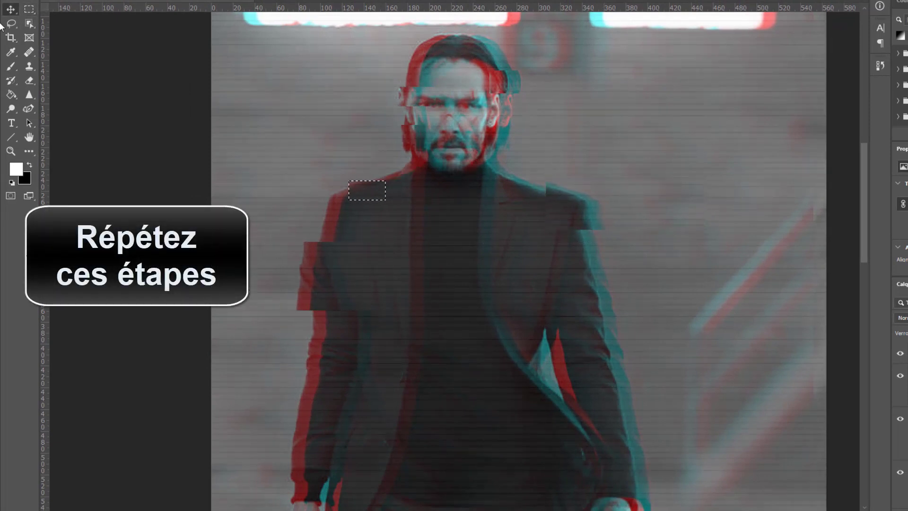
{"action": "left_click_drag", "start_coordinate": [552, 264], "coordinate": [673, 315]}
{"action": "left_click_drag", "start_coordinate": [610, 288], "coordinate": [624, 289]}
{"action": "left_click_drag", "start_coordinate": [602, 337], "coordinate": [750, 365]}
{"action": "left_click_drag", "start_coordinate": [243, 389], "coordinate": [337, 419]}
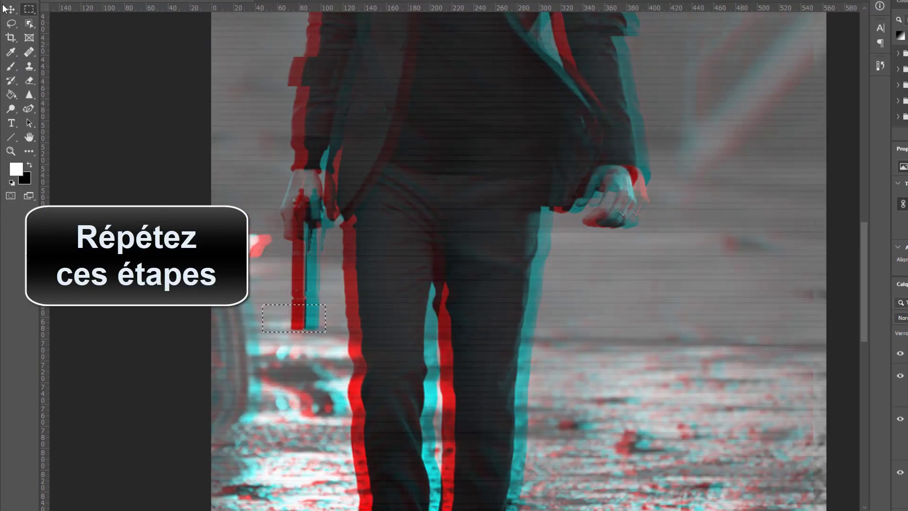
Shift horizontal slices near the hands and across the trousers and legs sideways.
{"action": "left_click_drag", "start_coordinate": [609, 204], "coordinate": [658, 227]}
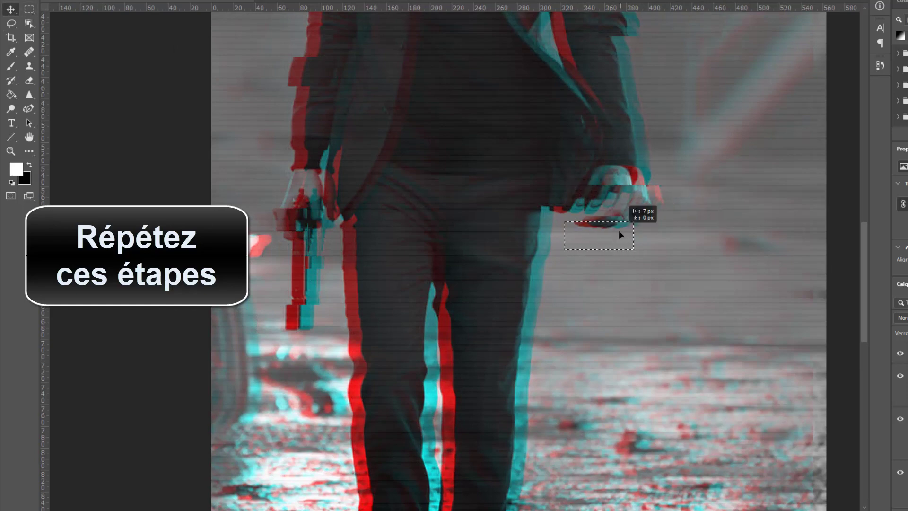
{"action": "left_click_drag", "start_coordinate": [510, 300], "coordinate": [556, 335]}
{"action": "scroll", "coordinate": [340, 212], "scroll_direction": "down", "scroll_amount": 4}
{"action": "left_click_drag", "start_coordinate": [292, 179], "coordinate": [353, 209]}
{"action": "left_click_drag", "start_coordinate": [456, 252], "coordinate": [496, 324]}
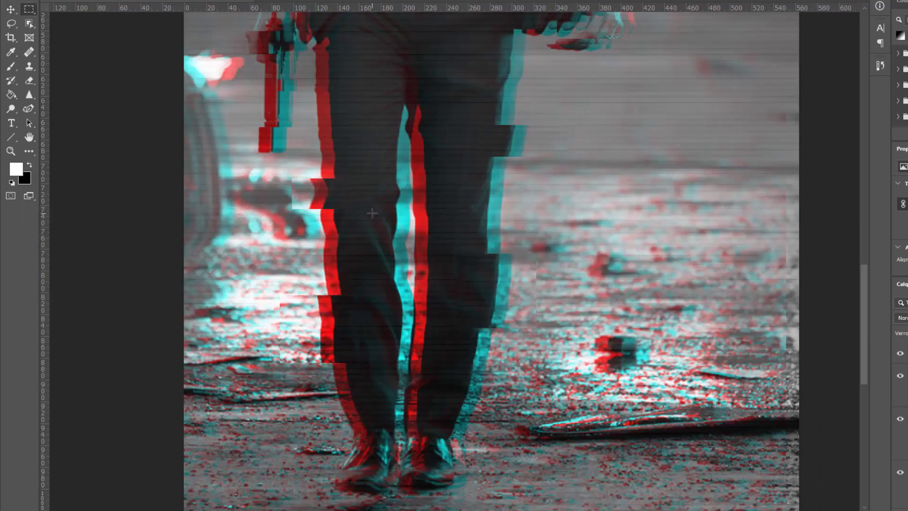
{"action": "left_click_drag", "start_coordinate": [361, 211], "coordinate": [450, 251]}
Offset a slice around the shoes and zoom to view the whole glitched image.
{"action": "left_click_drag", "start_coordinate": [323, 429], "coordinate": [533, 509]}
{"action": "left_click_drag", "start_coordinate": [435, 459], "coordinate": [499, 495]}
{"action": "key", "text": "ctrl+minus"}
{"action": "key", "text": "ctrl+minus"}
{"action": "key", "text": "ctrl+plus"}
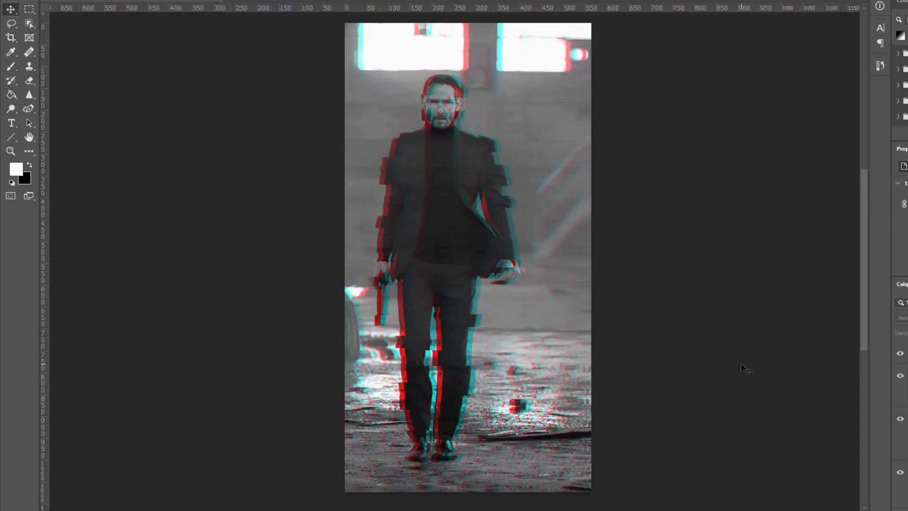